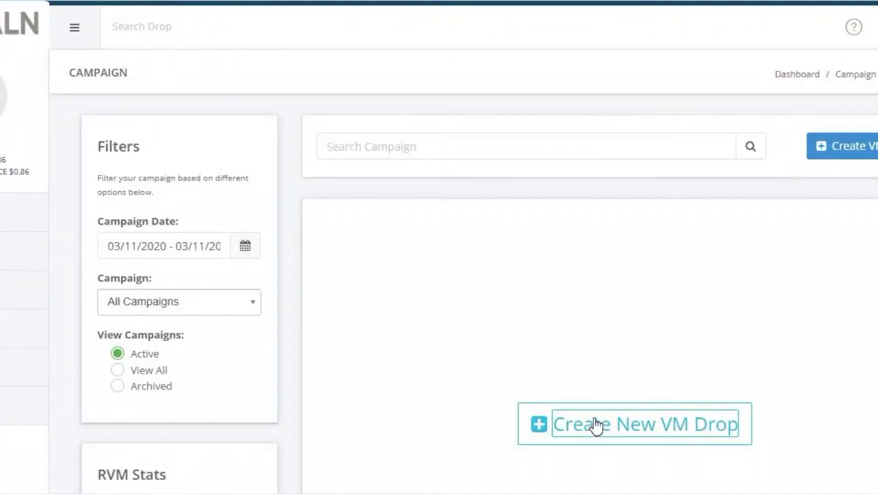
# - Start a new VM drop named 99999 and browse for its voicemail audio file
pyautogui.click(596, 426)
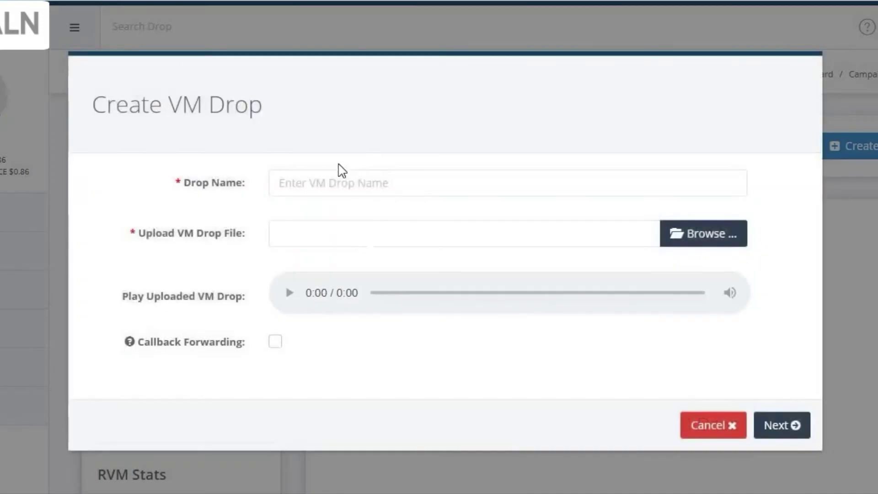
pyautogui.click(335, 183)
pyautogui.write('99999')
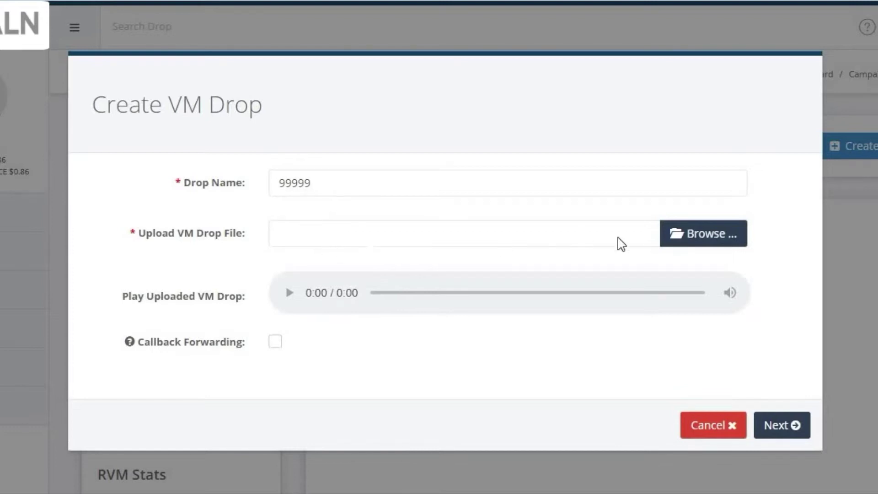
pyautogui.click(685, 235)
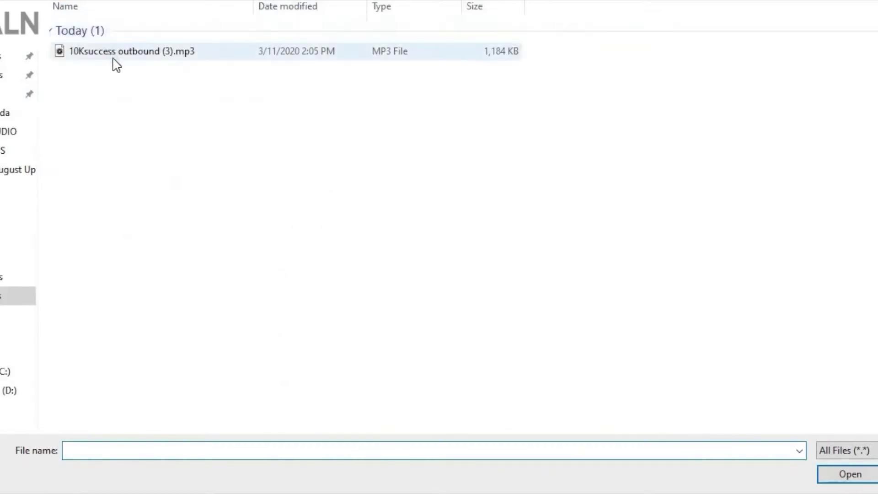
# - Upload 10Ksuccess outbound (3).mp3 as the voicemail message and switch on Callback Forwarding
pyautogui.doubleClick(132, 54)
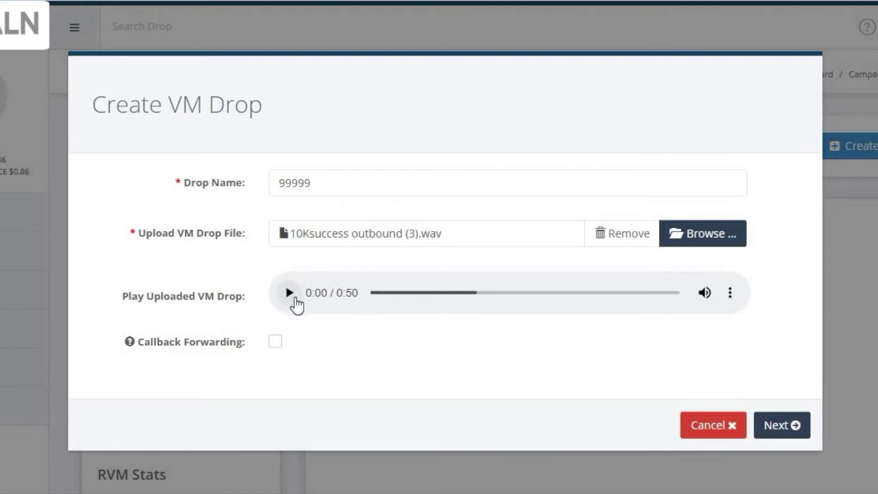
pyautogui.click(275, 349)
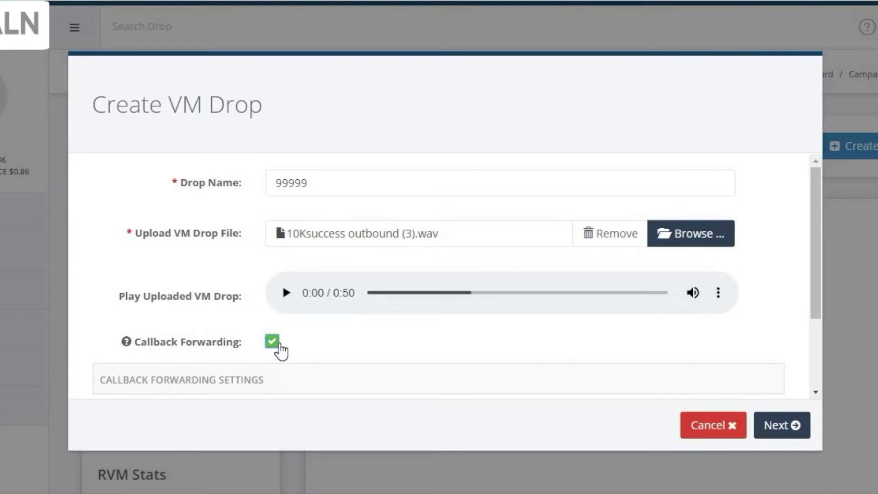
# - Fill in the suggested transfer phone number and choose IVR Recording with Call Transfer and DNC
pyautogui.moveTo(816, 309); pyautogui.dragTo(817, 377)
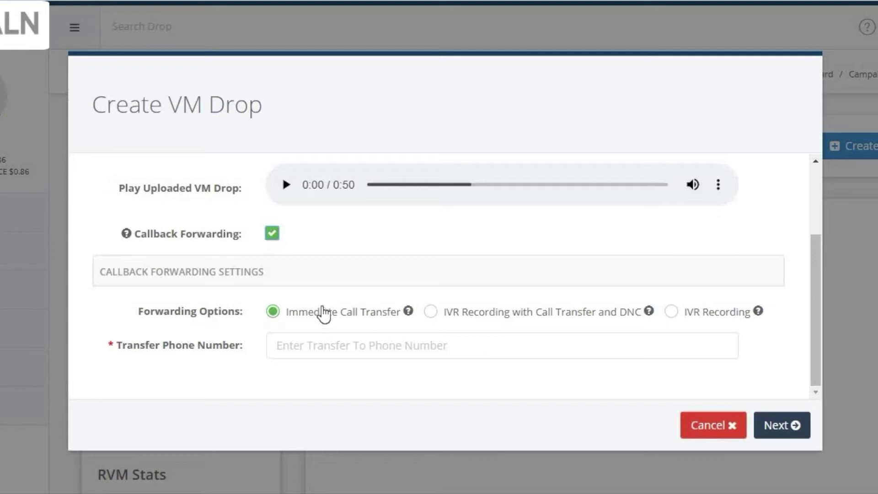
pyautogui.click(323, 347)
pyautogui.click(319, 377)
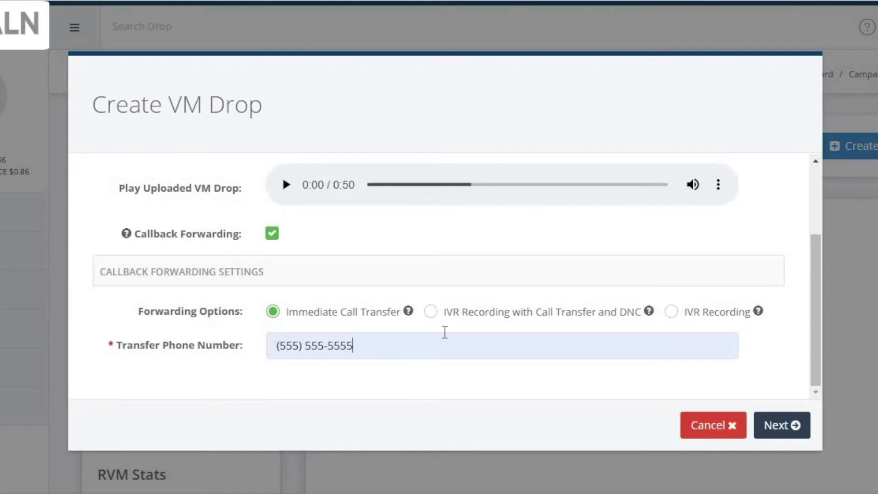
pyautogui.click(432, 313)
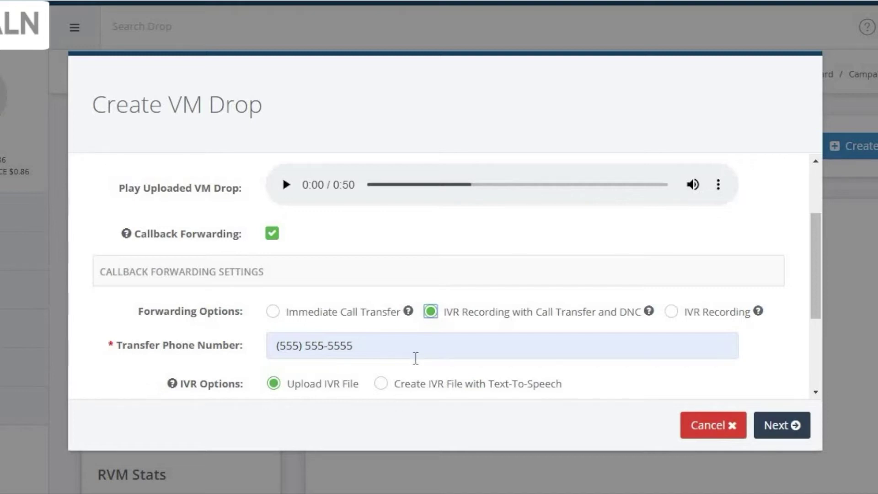
pyautogui.scroll(-3, 814, 280)
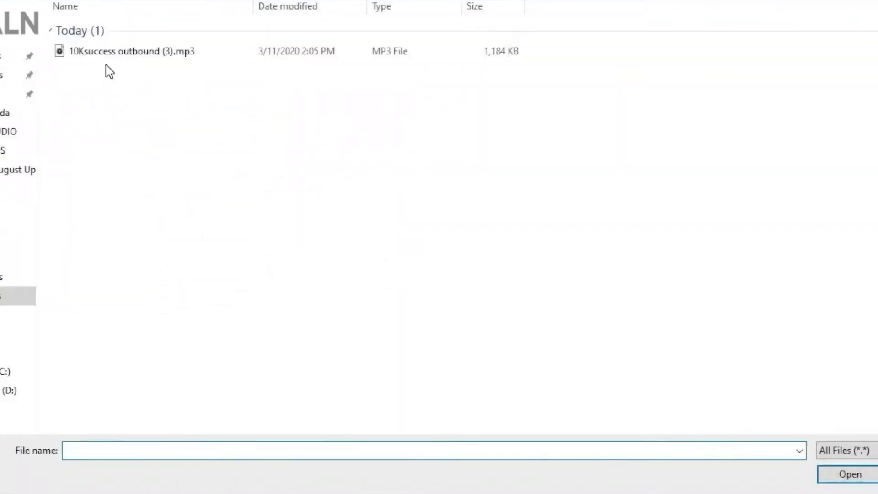
# - Attach Revised Outbound SuccessCareer (2).mp3 and switch forwarding to the plain IVR Recording option
pyautogui.click(117, 172)
pyautogui.doubleClick(115, 168)
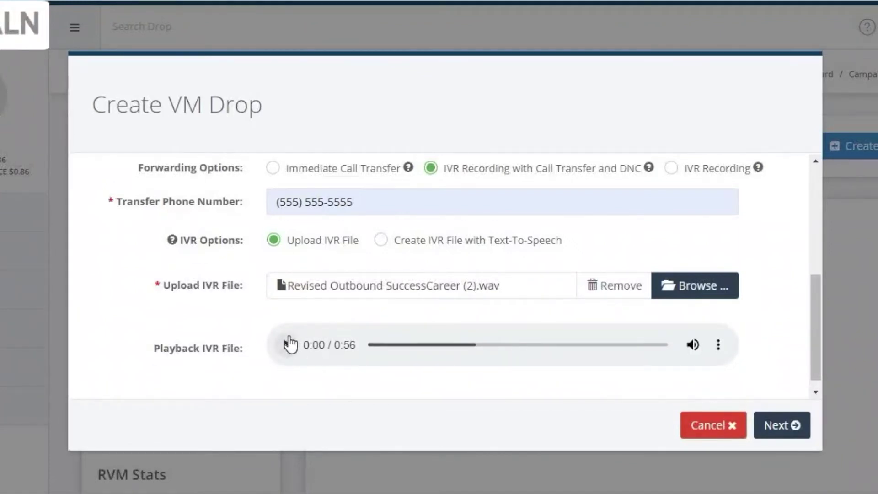
pyautogui.click(671, 169)
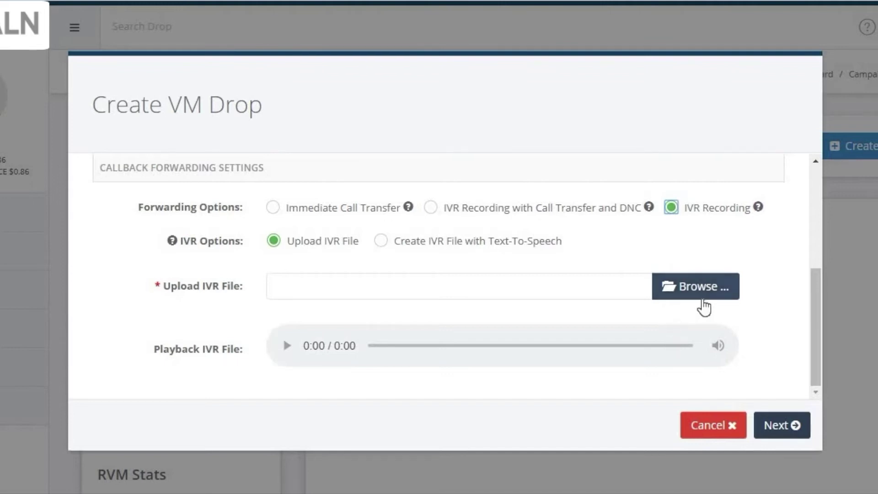
pyautogui.scroll(1, 705, 307)
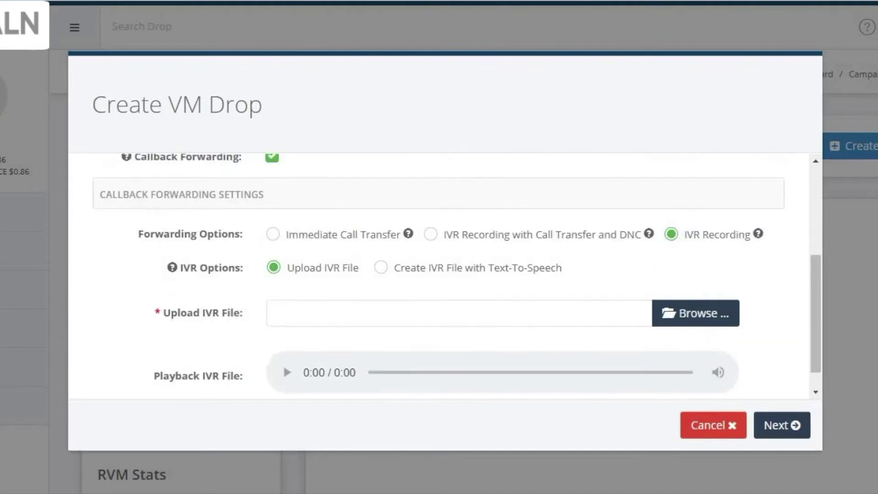
# - Attach Revised Outbound SuccessCareer (2).mp3 as the IVR file, then advance to VM Drop Settings
pyautogui.click(686, 315)
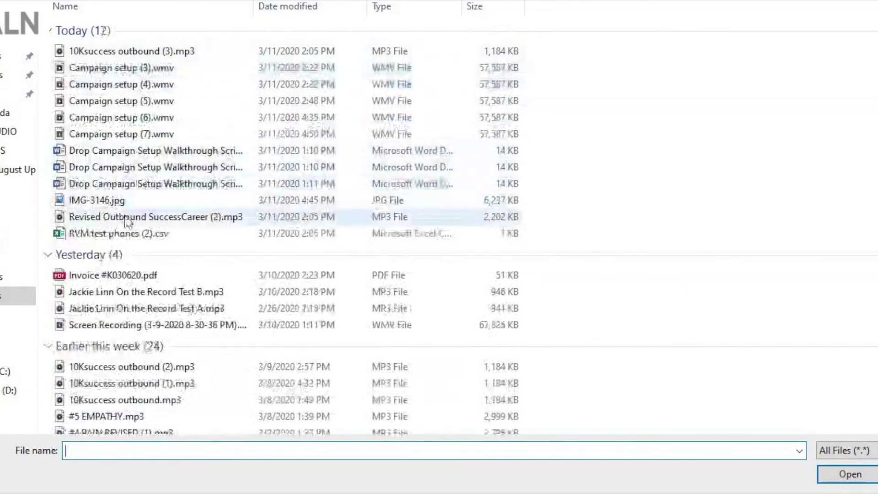
pyautogui.doubleClick(130, 216)
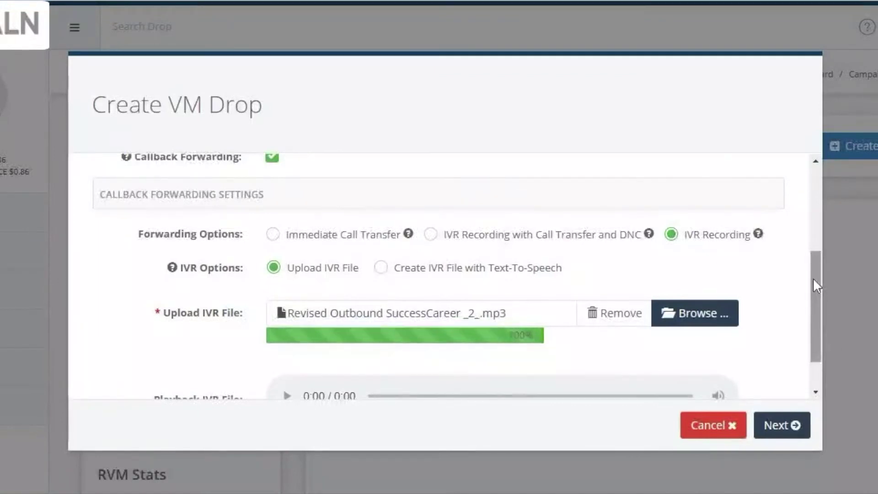
pyautogui.moveTo(814, 278); pyautogui.dragTo(819, 319)
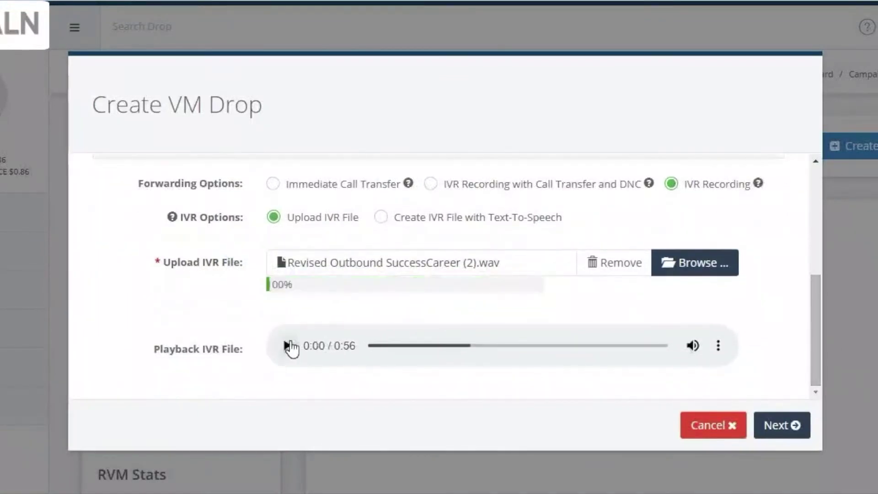
pyautogui.click(776, 427)
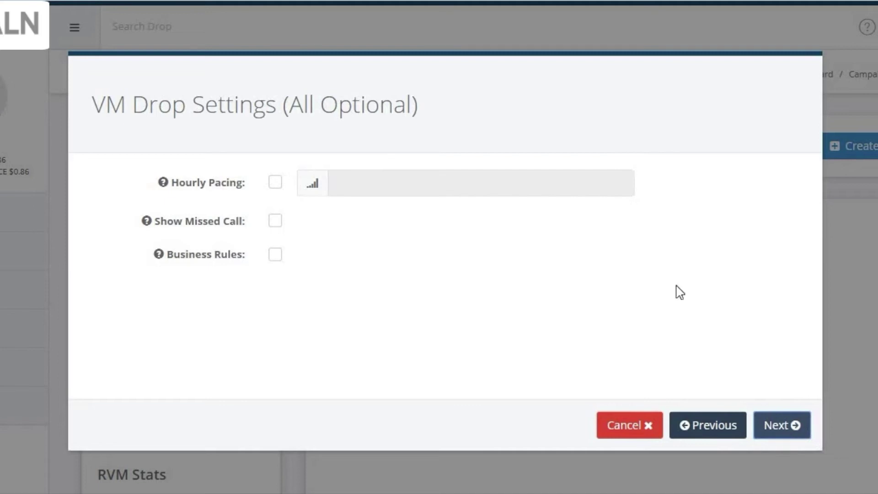
# - Enable Hourly Pacing and tick Show Missed Call
pyautogui.click(275, 183)
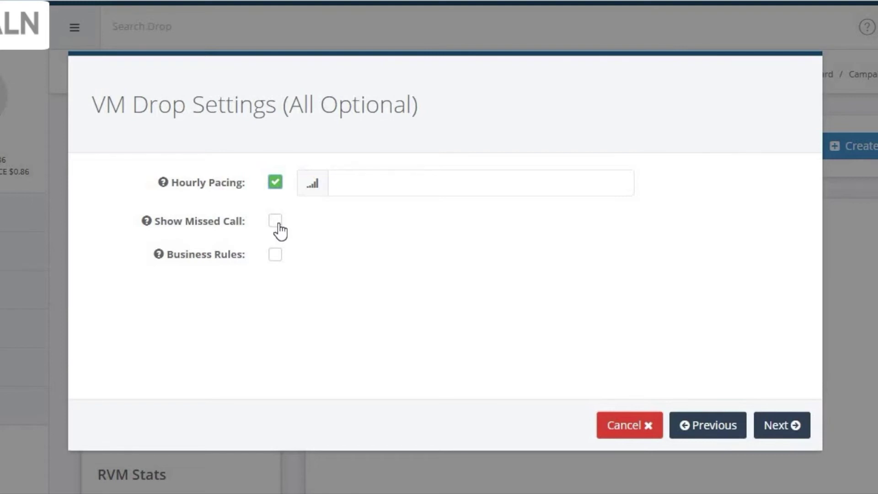
pyautogui.click(277, 223)
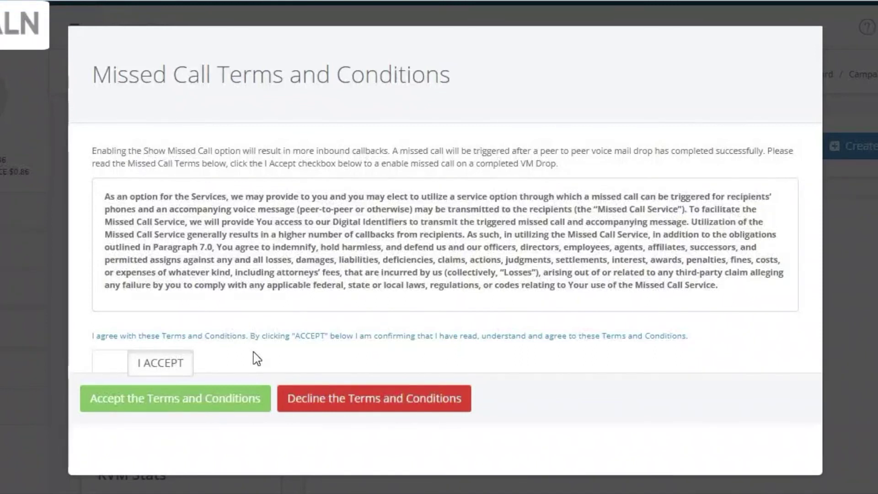
# - Agree to the Missed Call terms and conditions
pyautogui.click(181, 365)
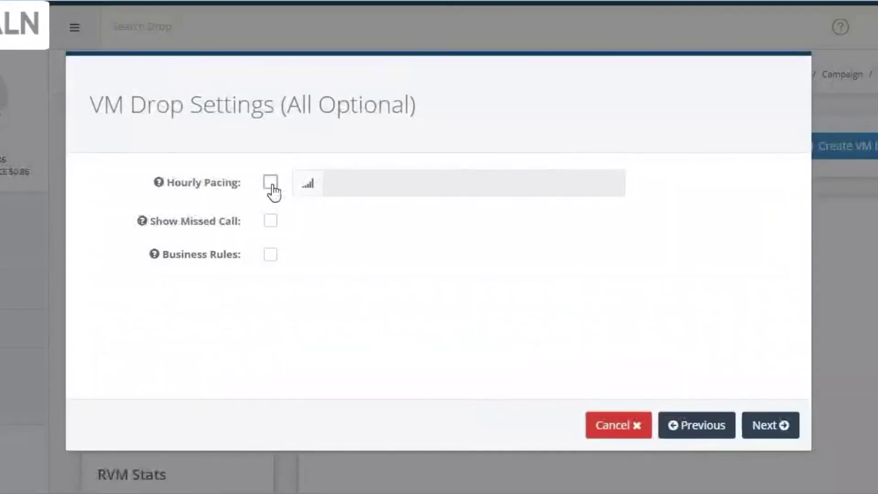
# - Enable Business Rules with State Exclusion as the rule type and create the drop
pyautogui.click(269, 255)
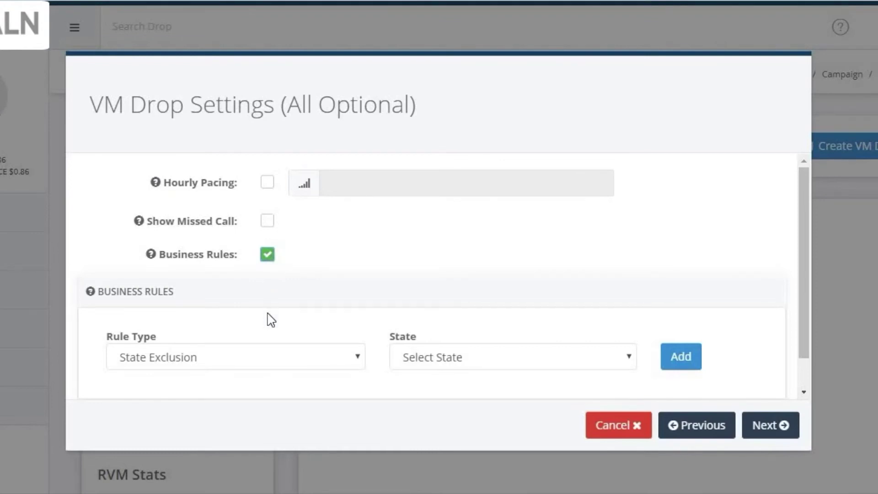
pyautogui.click(358, 362)
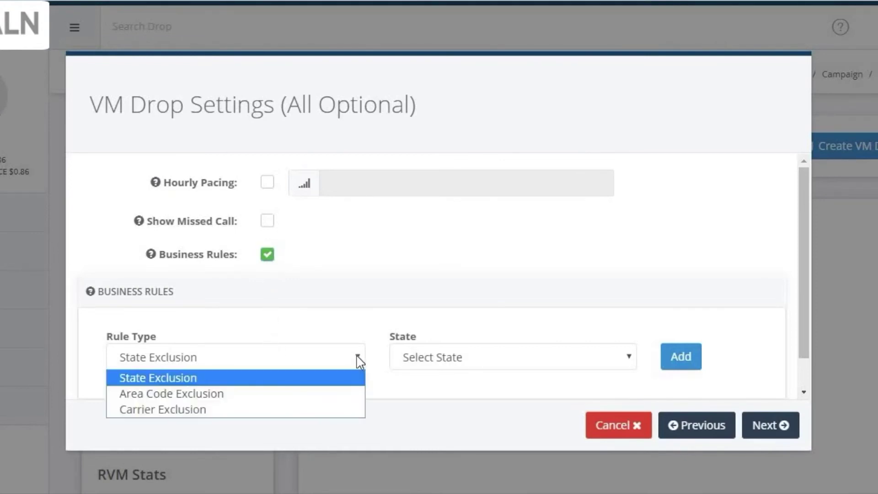
pyautogui.click(314, 409)
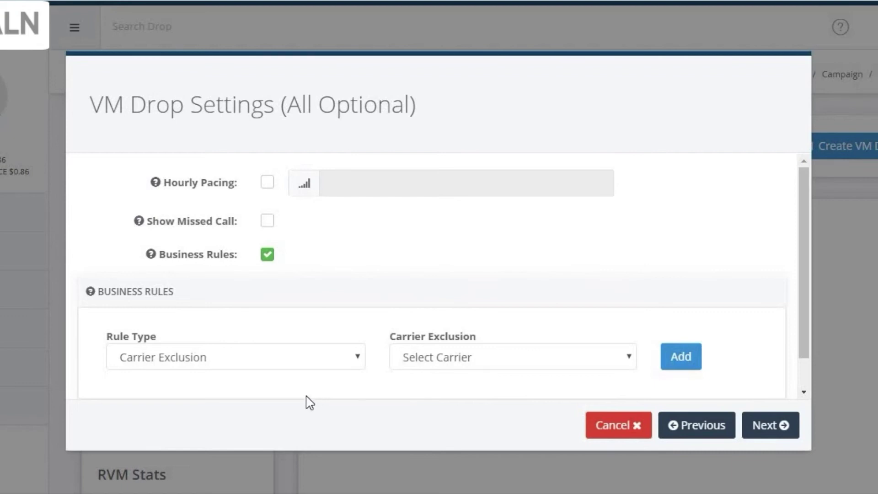
pyautogui.click(358, 361)
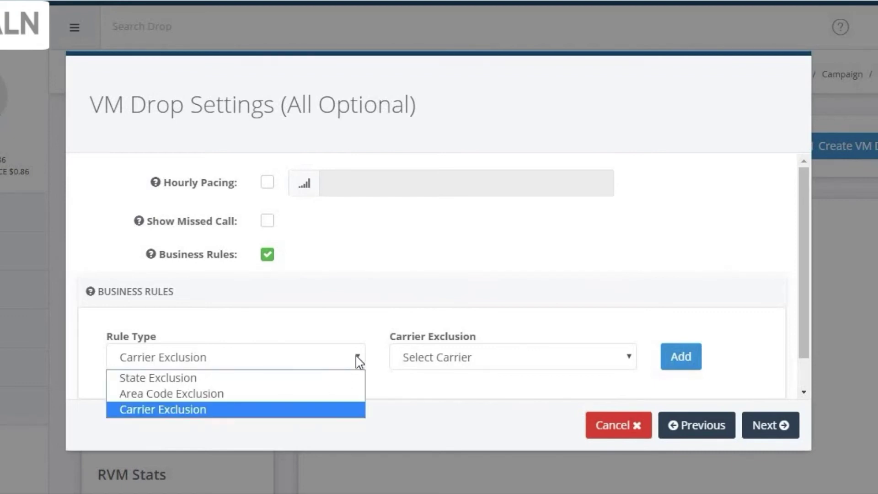
pyautogui.click(304, 375)
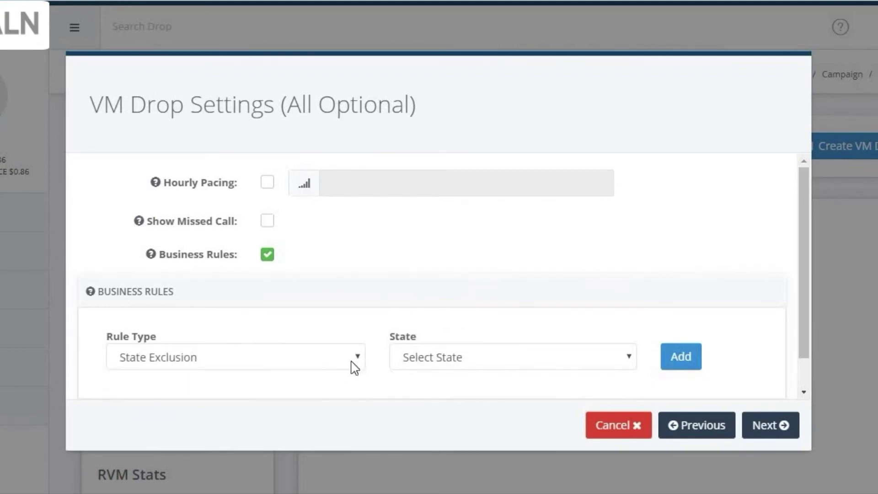
pyautogui.click(355, 361)
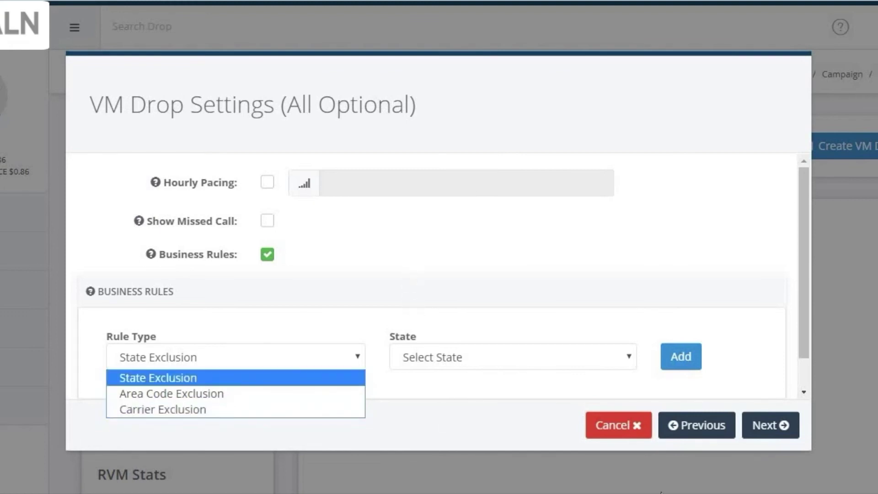
pyautogui.click(761, 440)
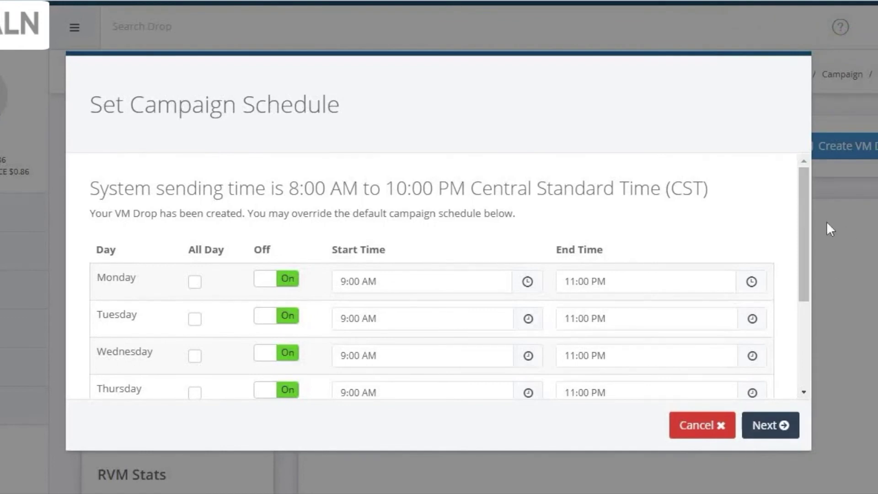
# - Switch Saturday off so only weekdays 9:00 AM–11:00 PM remain, and save the schedule
pyautogui.moveTo(803, 179); pyautogui.dragTo(800, 281)
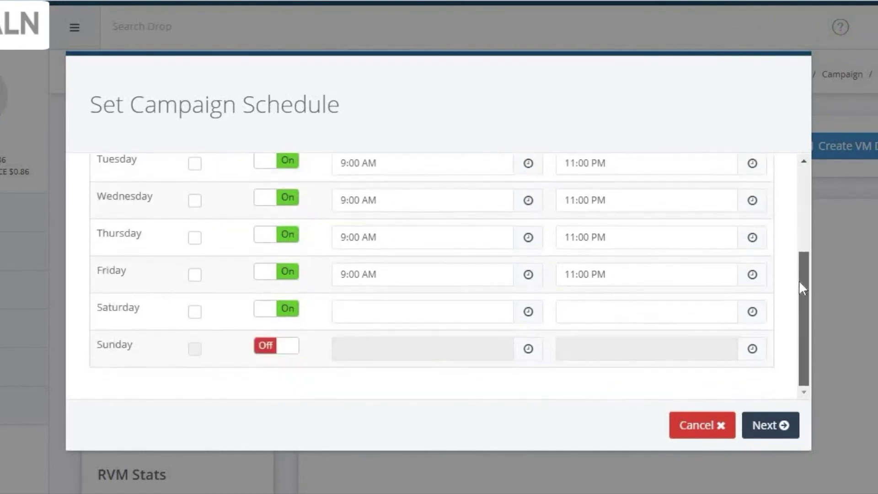
pyautogui.click(272, 316)
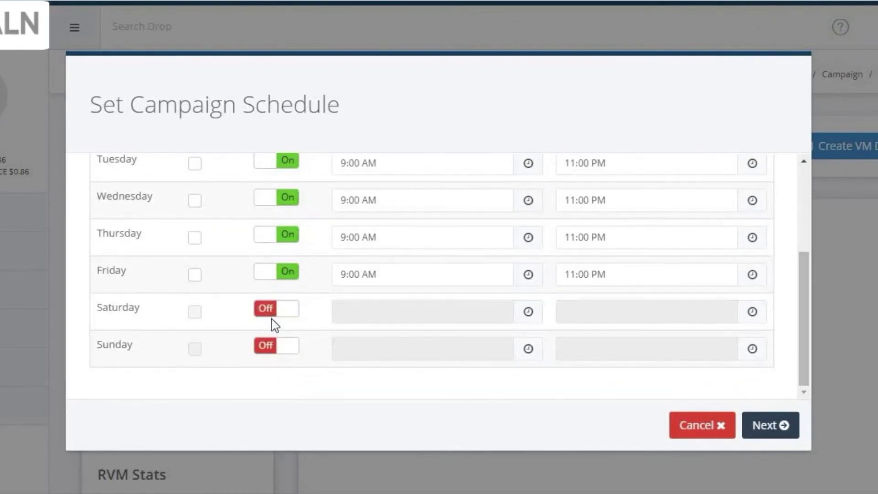
pyautogui.click(758, 428)
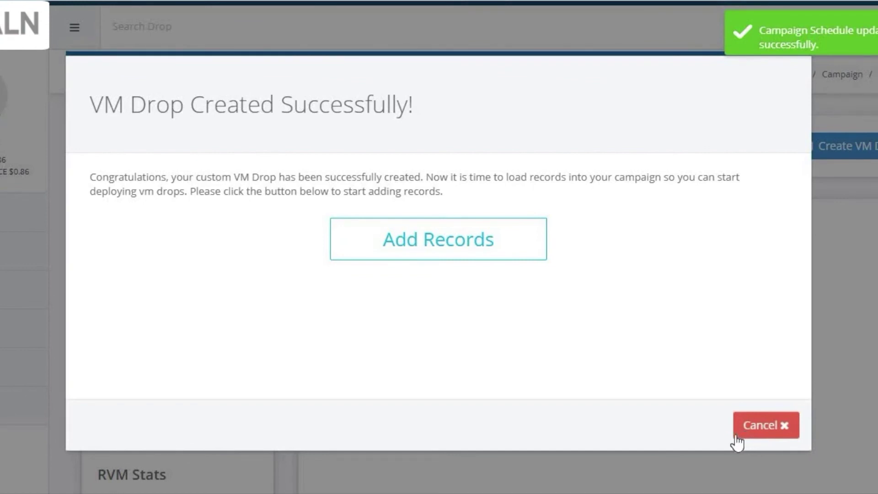
# - Import RVM test phones.csv into campaign 99999 and check the 6-record, 0-invalid summary
pyautogui.click(458, 249)
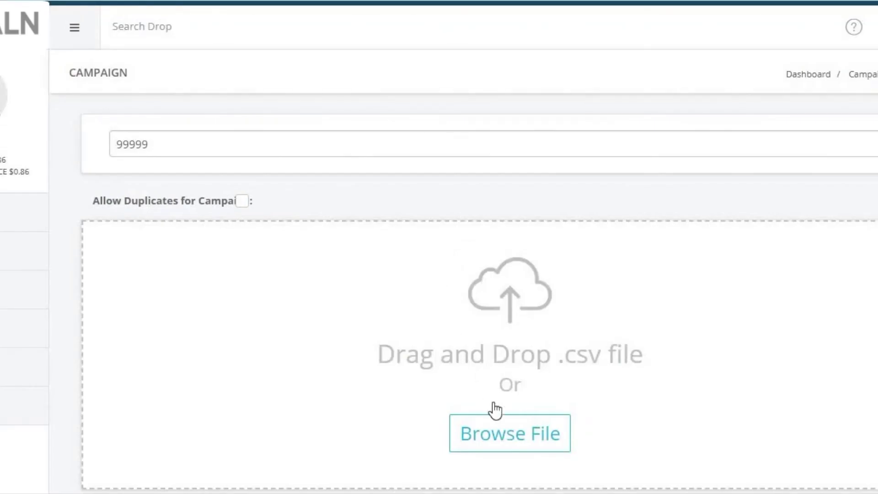
pyautogui.click(503, 431)
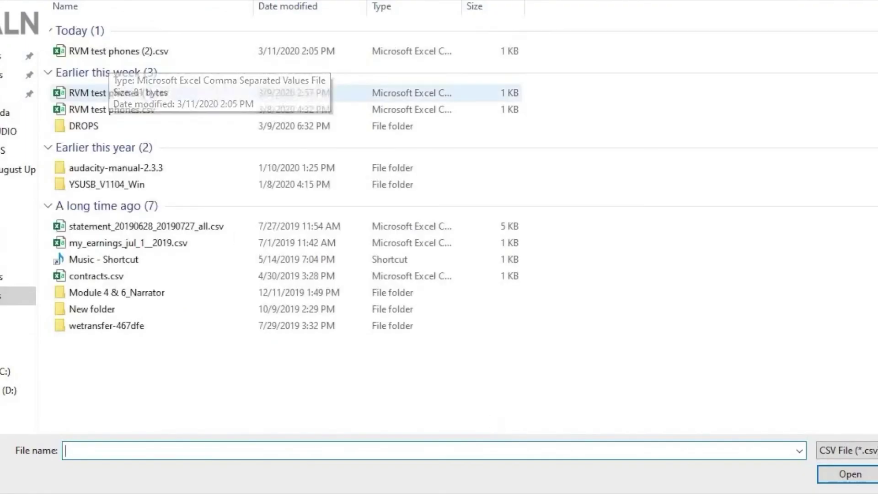
pyautogui.doubleClick(105, 115)
pyautogui.scroll(-4, 410, 306)
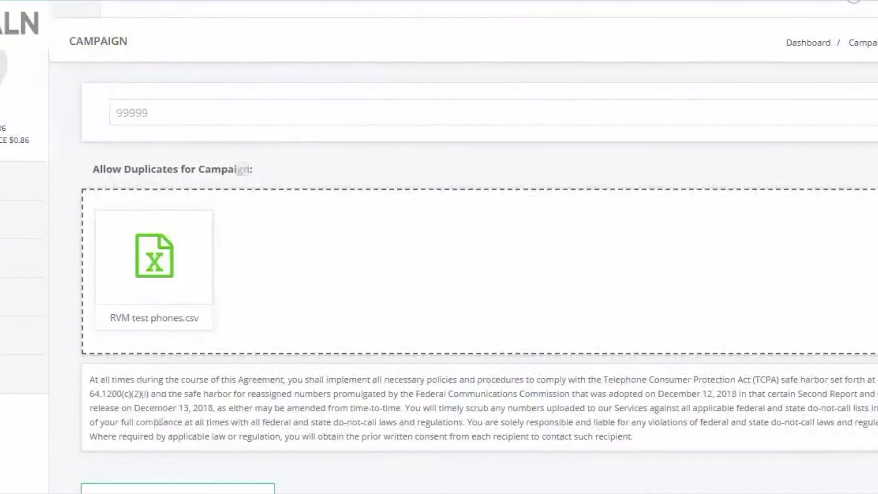
pyautogui.scroll(-2, 410, 307)
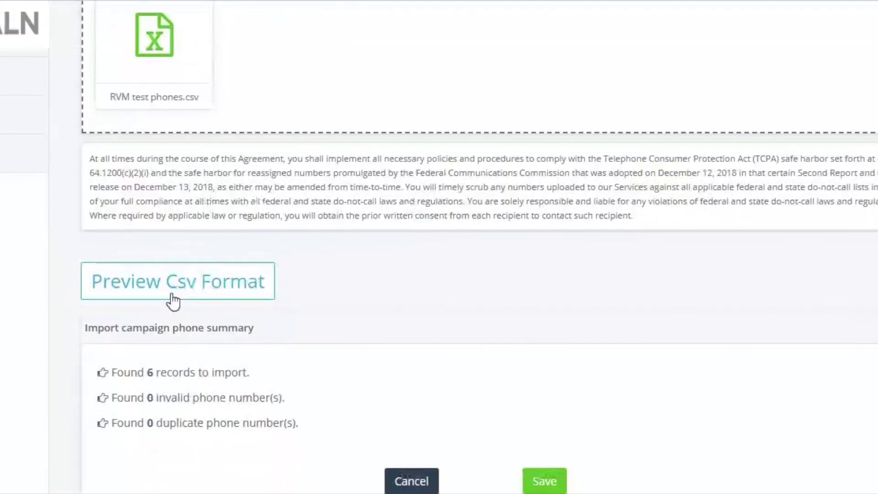
# - Review the required CSV column format in the tips window, then close it
pyautogui.click(208, 294)
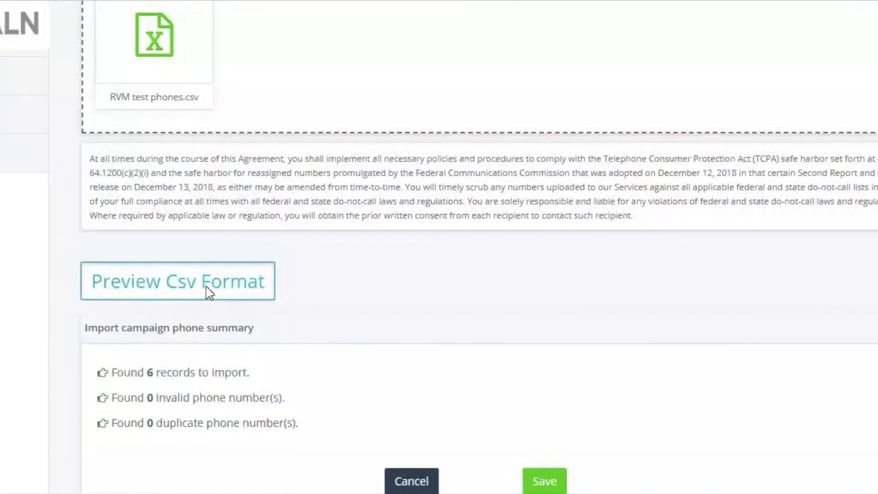
pyautogui.scroll(-4, 790, 226)
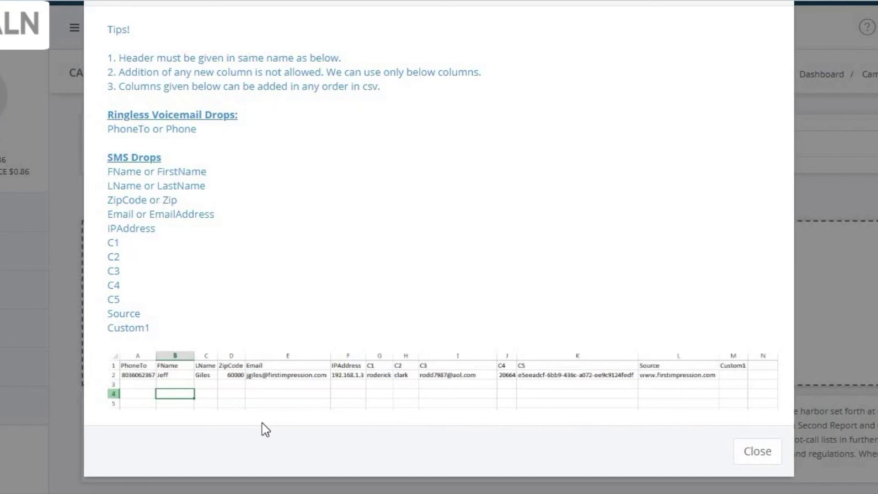
pyautogui.click(756, 453)
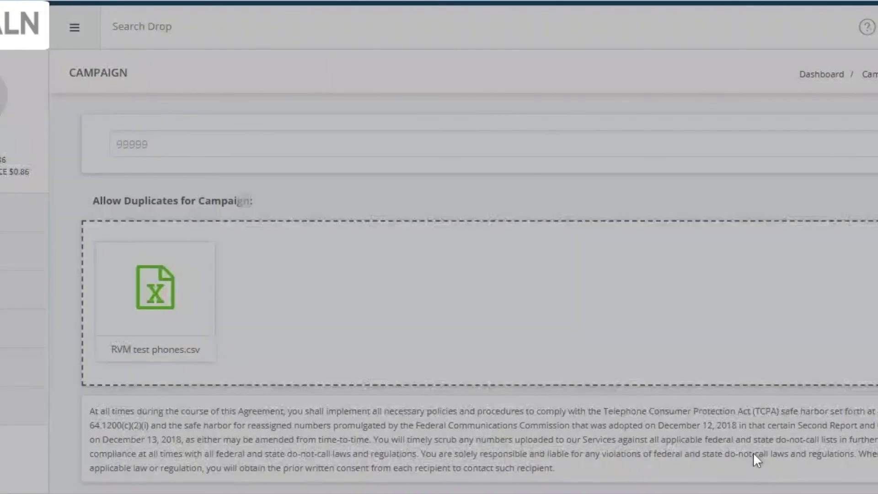